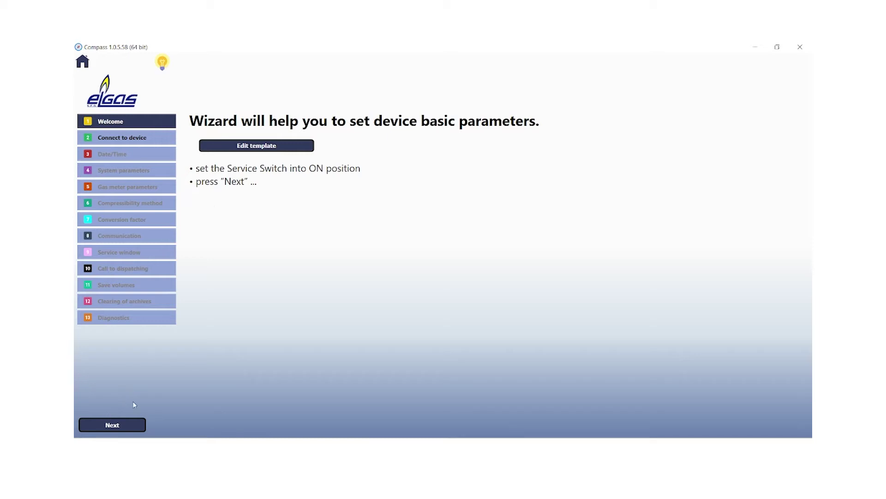
Connect to the device over serial Modbus at 38400 baud on COM4 and acknowledge the success message
{"action": "left_click", "coordinate": [103, 421]}
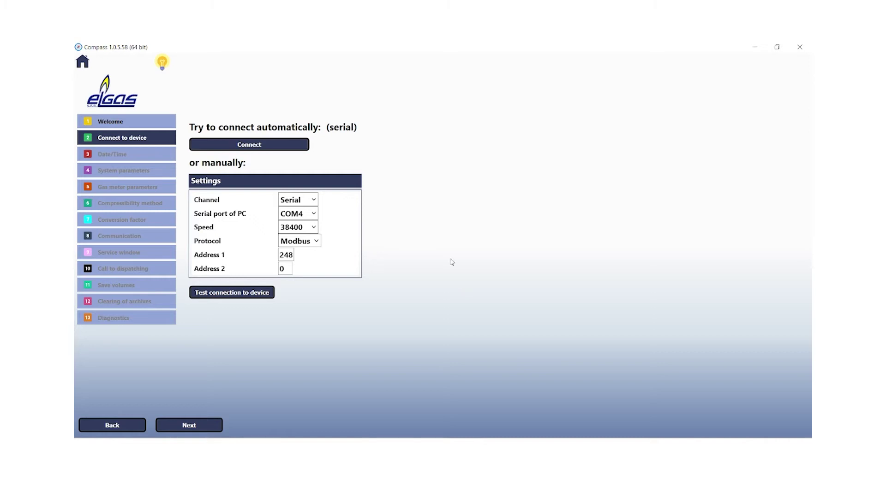
{"action": "left_click", "coordinate": [268, 147]}
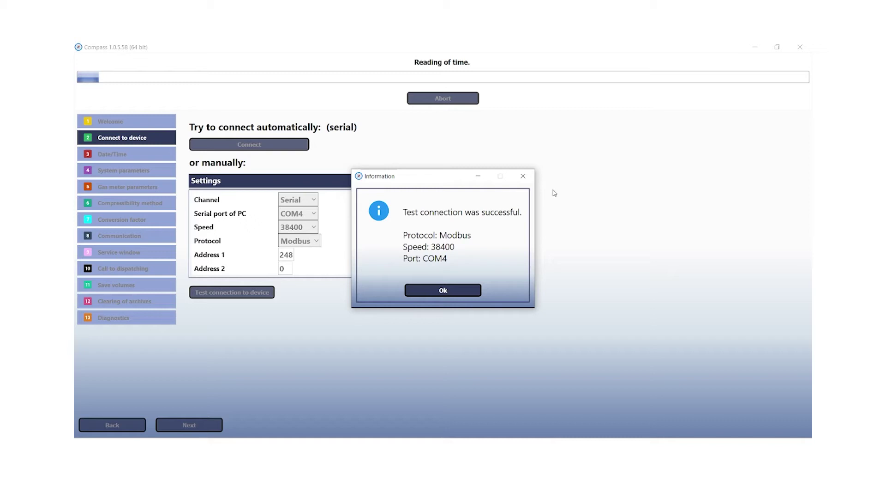
{"action": "left_click", "coordinate": [438, 292]}
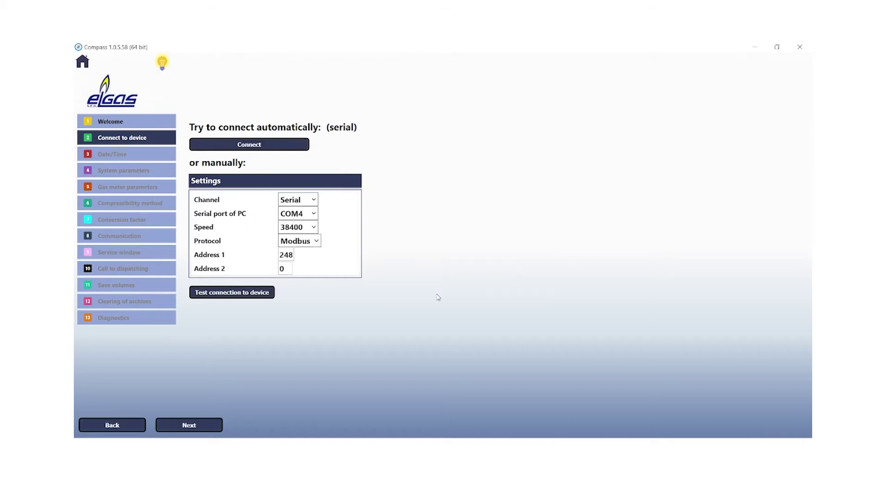
On the Date/Time step, sync the device clock to the PC time and confirm the executed command
{"action": "left_click", "coordinate": [184, 427]}
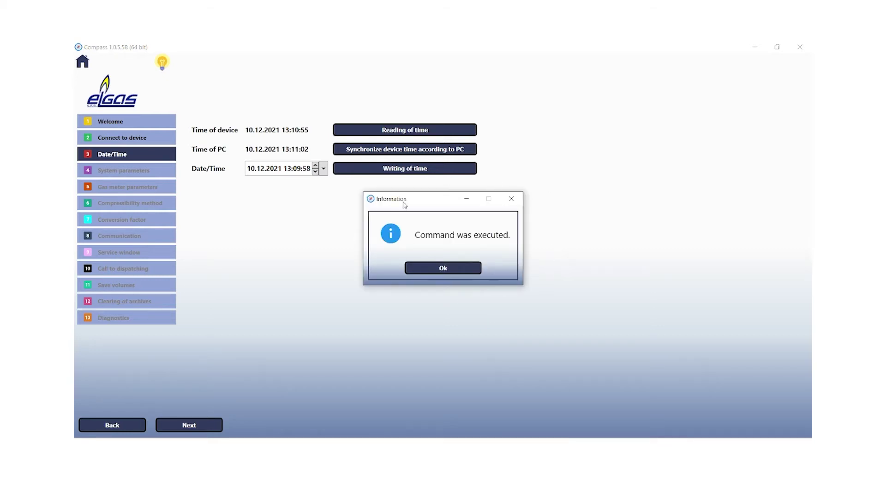
{"action": "left_click", "coordinate": [456, 269]}
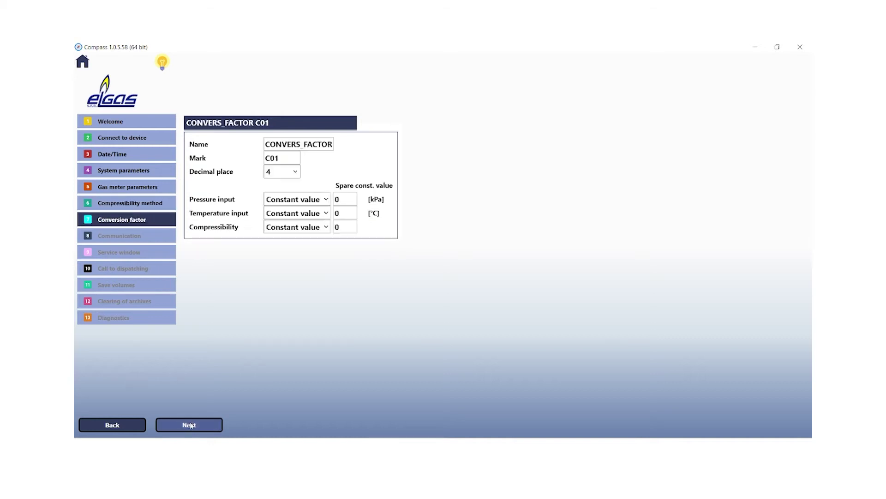
On port COM0 (Modem), keep MODBUS and add a new modem, Modem02, of type GPRS/LTE
{"action": "left_click", "coordinate": [190, 425]}
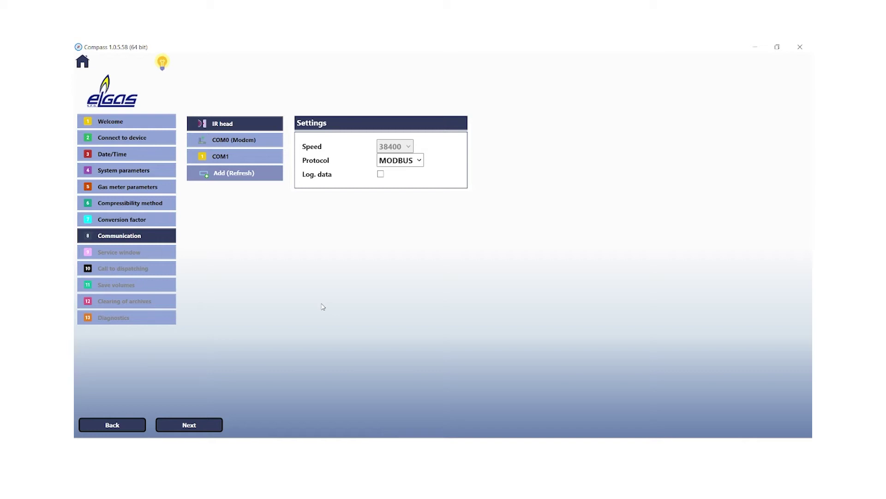
{"action": "left_click", "coordinate": [245, 145]}
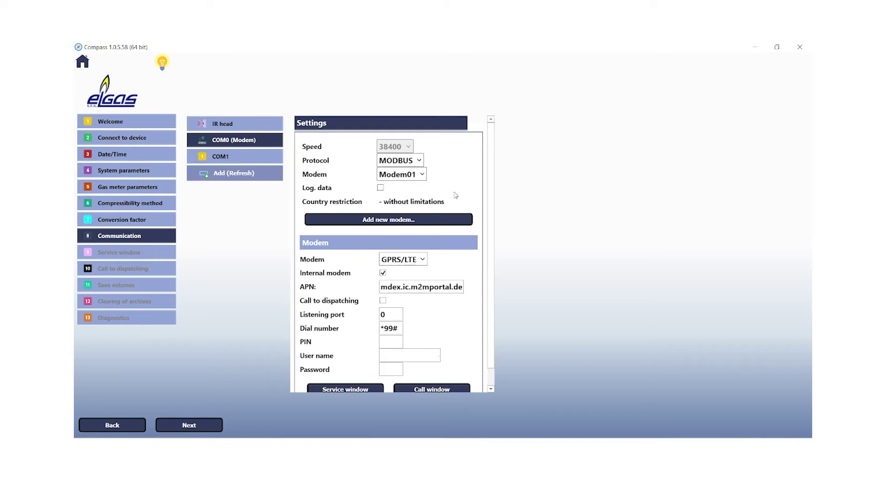
{"action": "left_click", "coordinate": [421, 162]}
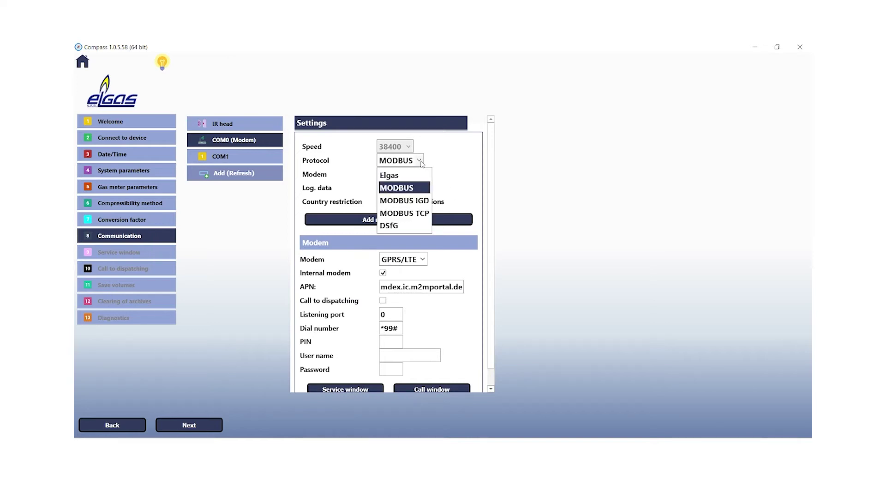
{"action": "left_click", "coordinate": [415, 187]}
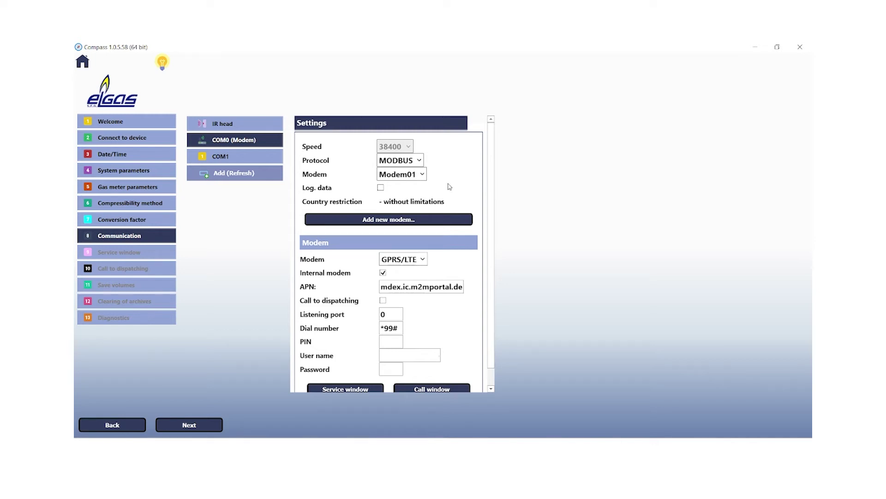
{"action": "left_click", "coordinate": [386, 221]}
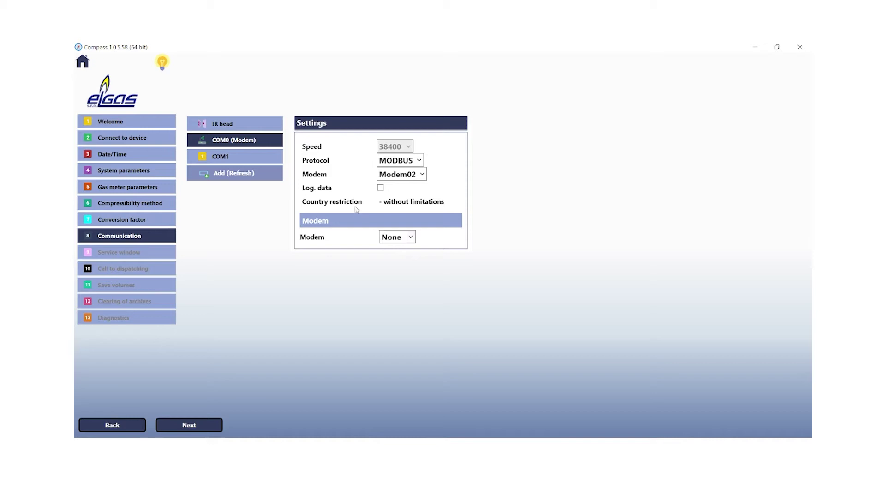
{"action": "left_click", "coordinate": [414, 237]}
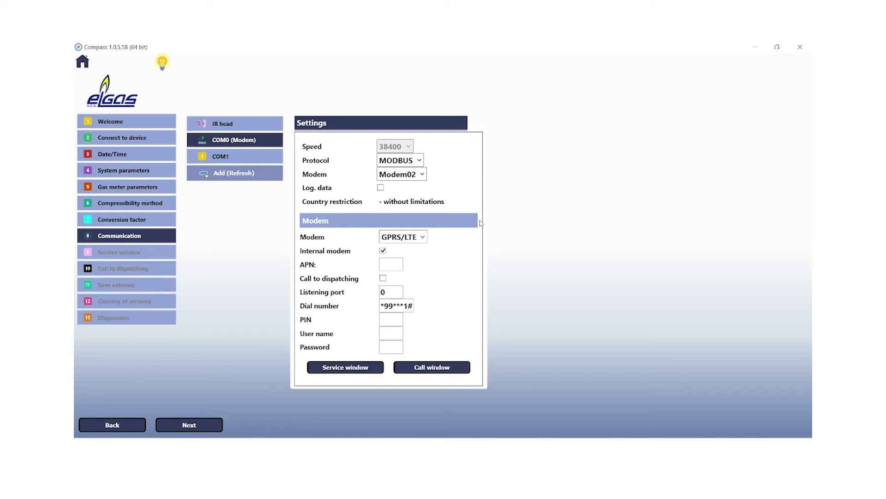
Enter mdex.ic.m2mportal.de as the COM0 modem's APN
{"action": "left_click", "coordinate": [390, 266]}
{"action": "type", "text": "mdex.ic.m2mportal.de"}
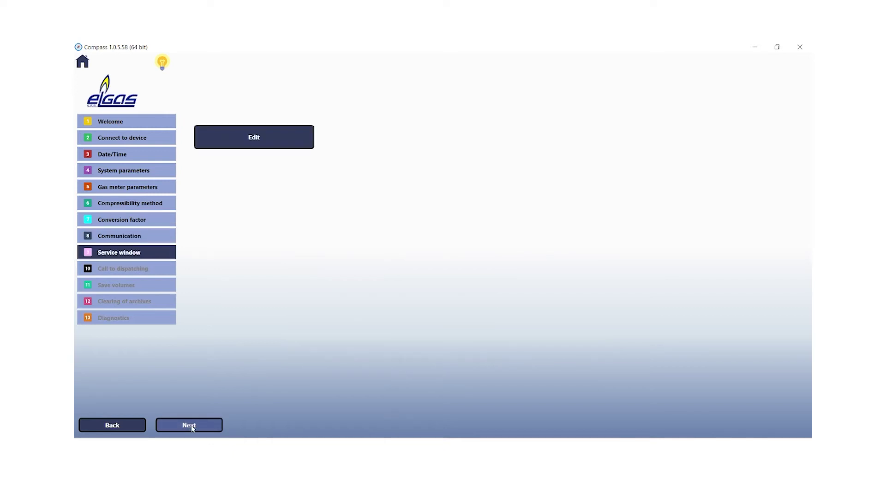
Review and accept the weekly Monday–Friday 10-minute service window, then continue to Call to dispatching
{"action": "left_click", "coordinate": [242, 146]}
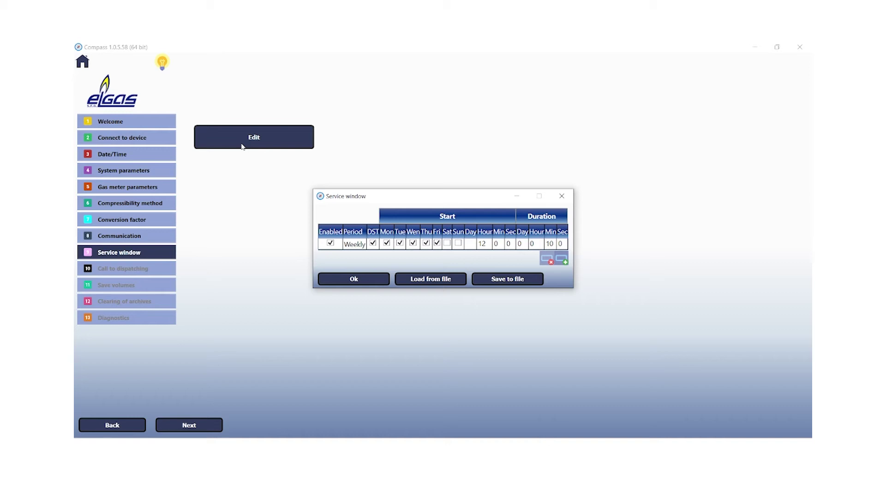
{"action": "left_click", "coordinate": [359, 281]}
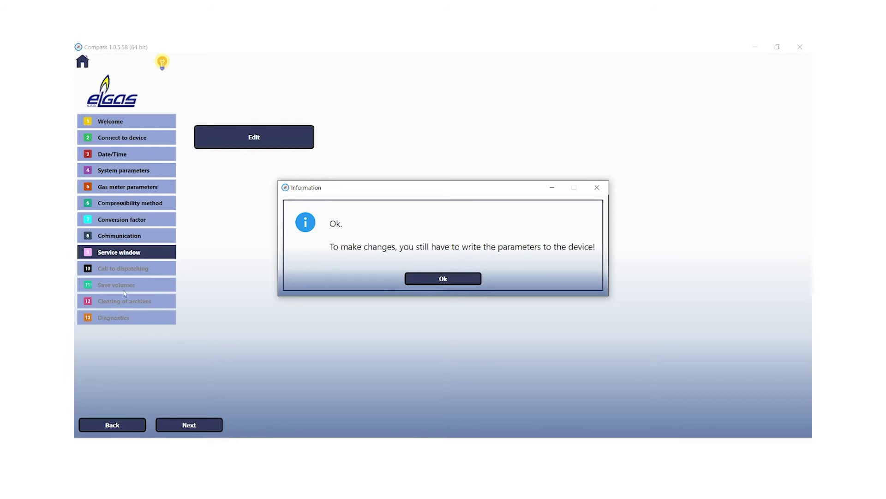
{"action": "left_click", "coordinate": [451, 279]}
{"action": "left_click", "coordinate": [195, 426]}
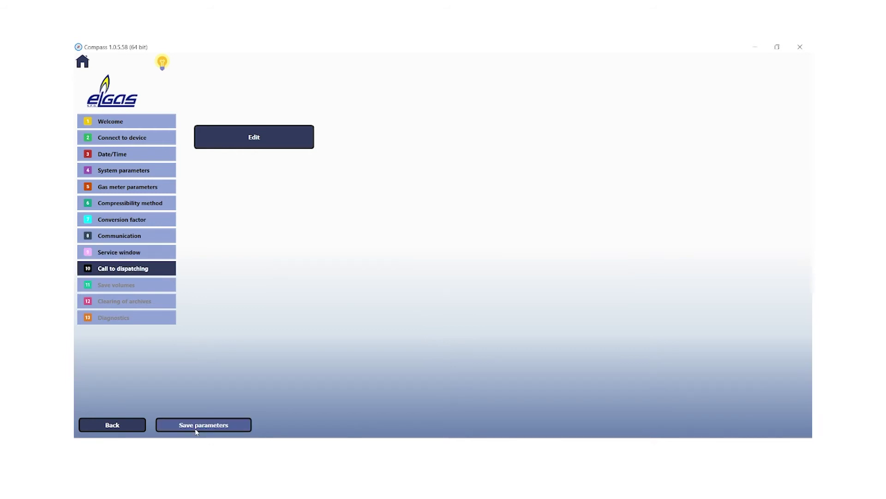
Back in communication settings, turn off call to dispatching and change the COM0 modem type to GSM modem
{"action": "left_click", "coordinate": [197, 430]}
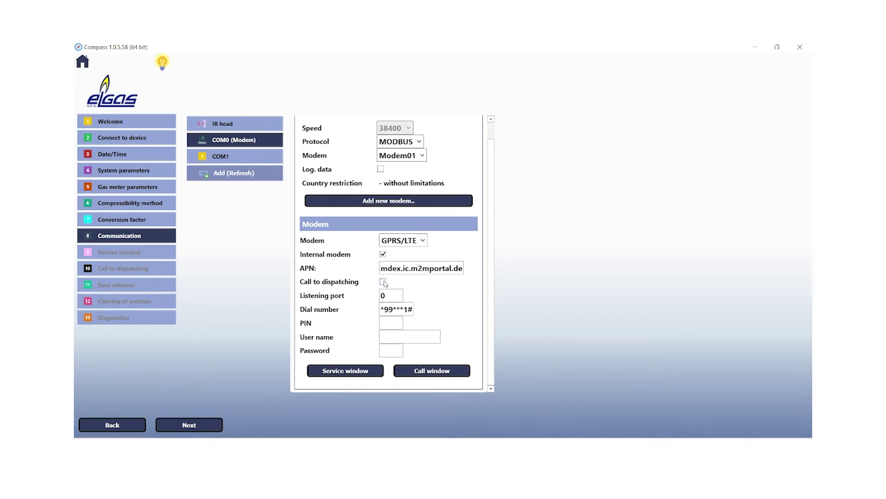
{"action": "left_click", "coordinate": [383, 282]}
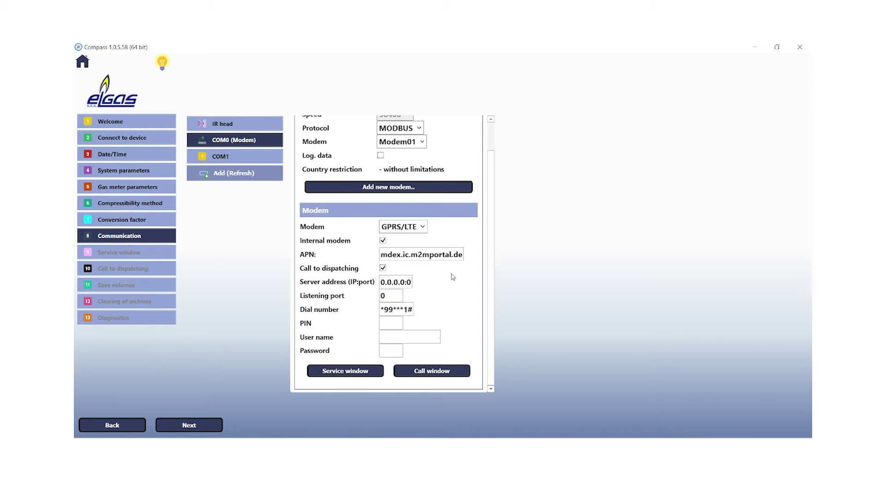
{"action": "key", "text": "space"}
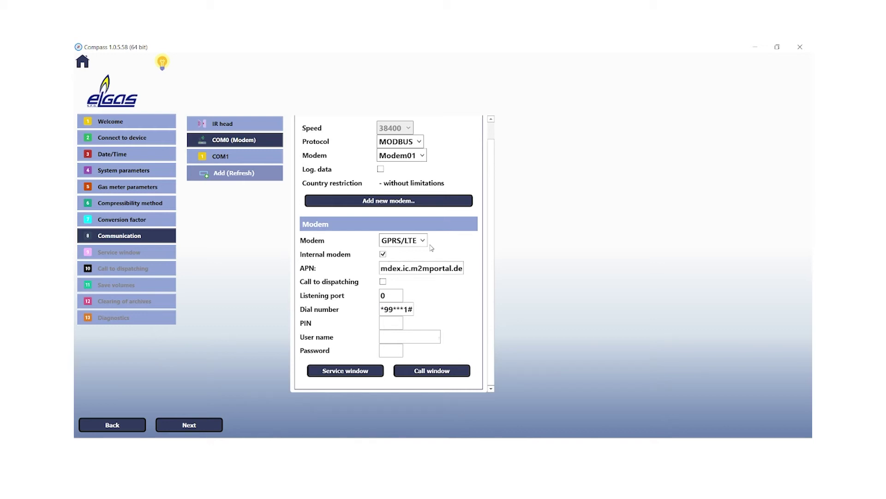
{"action": "left_click", "coordinate": [425, 244]}
{"action": "left_click", "coordinate": [392, 280]}
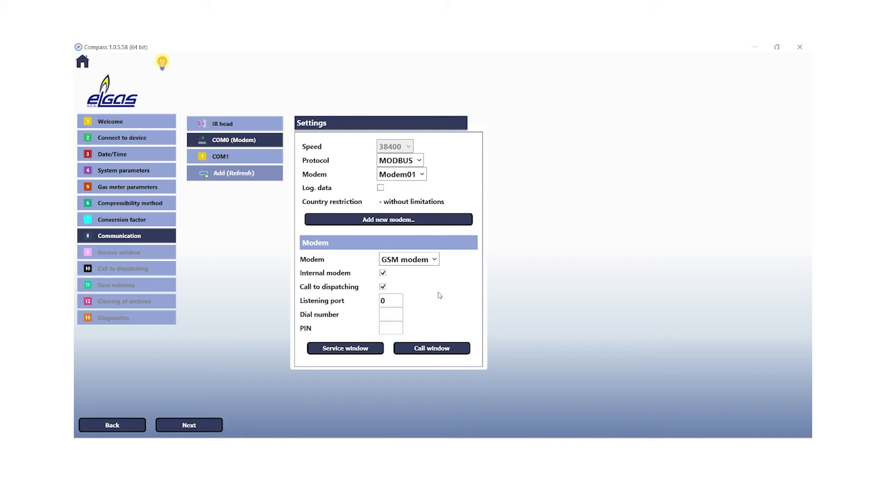
{"action": "left_click", "coordinate": [431, 347]}
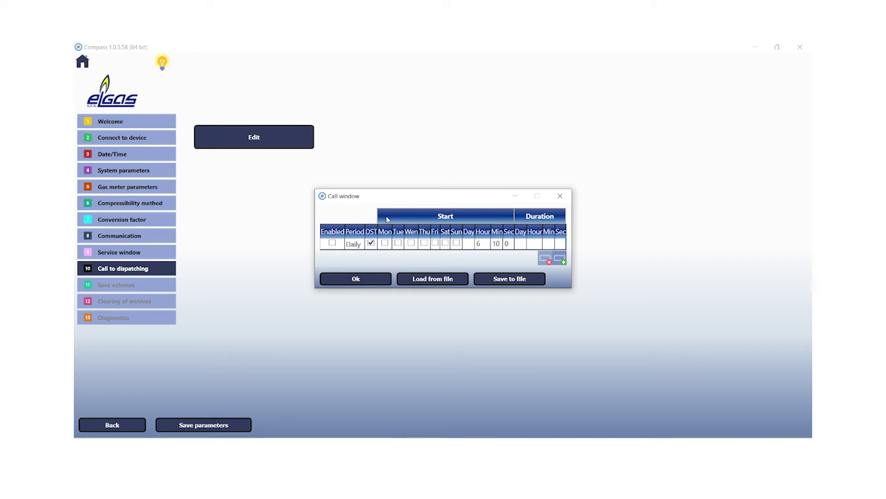
Accept the daily dispatching call window starting at 06:10:00
{"action": "left_click", "coordinate": [356, 278]}
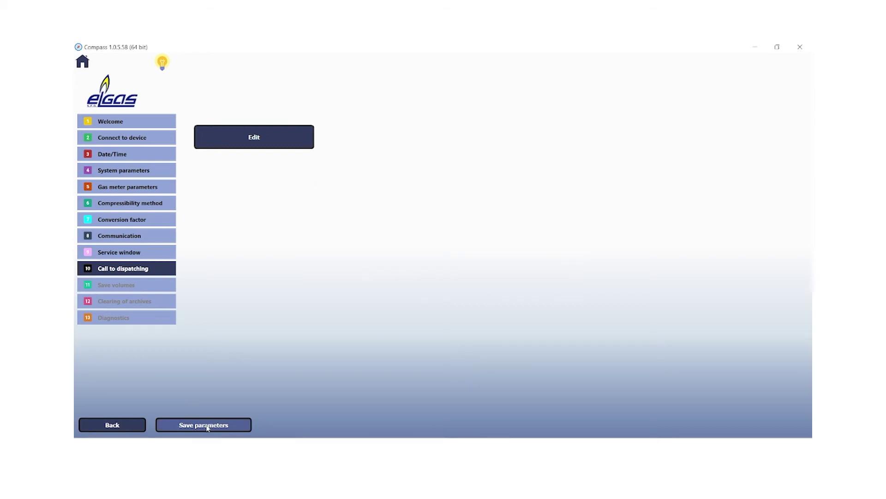
Save the parameters and skip archive clearing to reach the Diagnostics step
{"action": "left_click", "coordinate": [206, 426]}
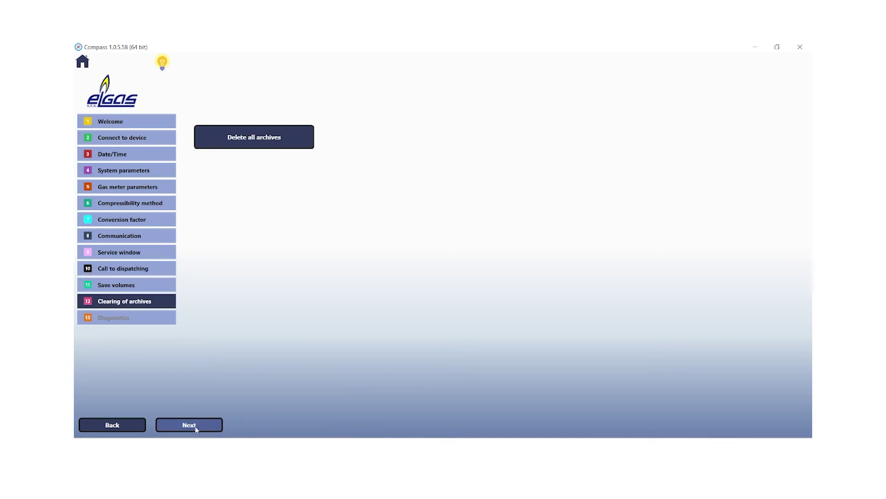
{"action": "left_click", "coordinate": [196, 428]}
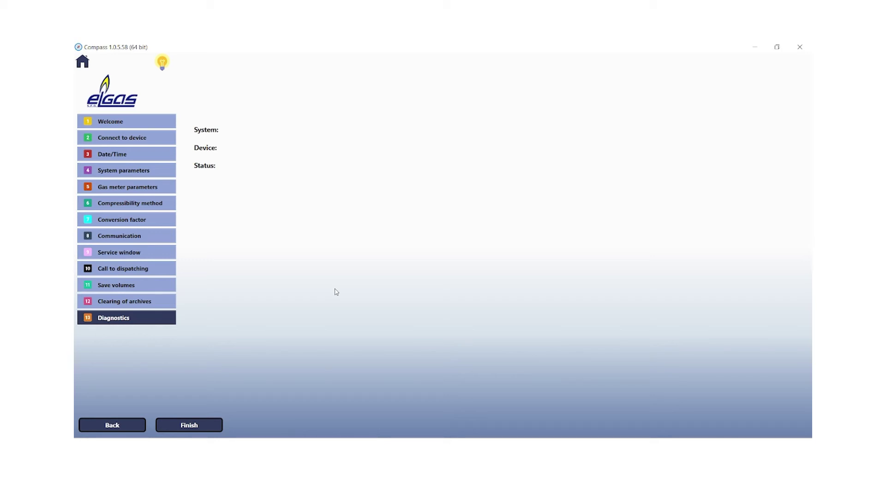
Finish the Compass setup wizard from the Diagnostics step
{"action": "left_click", "coordinate": [203, 420]}
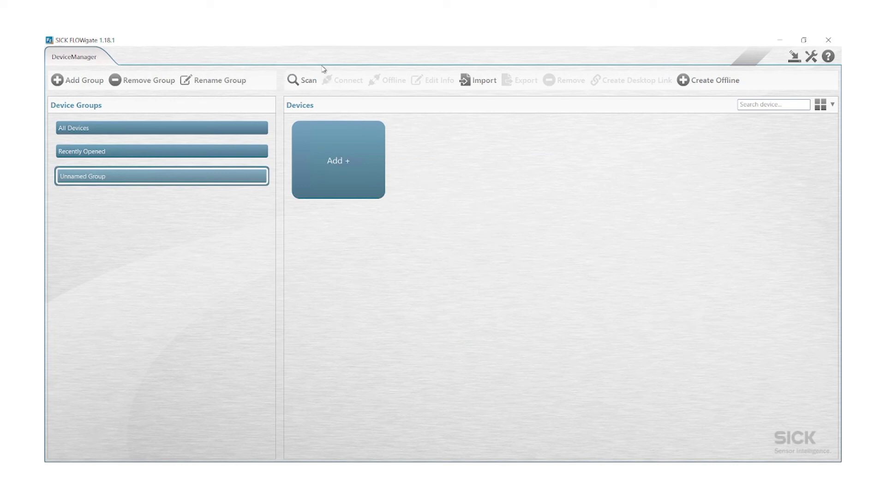
Scan over Ethernet at 185.39.179.134, port 8090, using MODBUS RTU via TCP to find the FLOWSIC500
{"action": "left_click", "coordinate": [305, 83]}
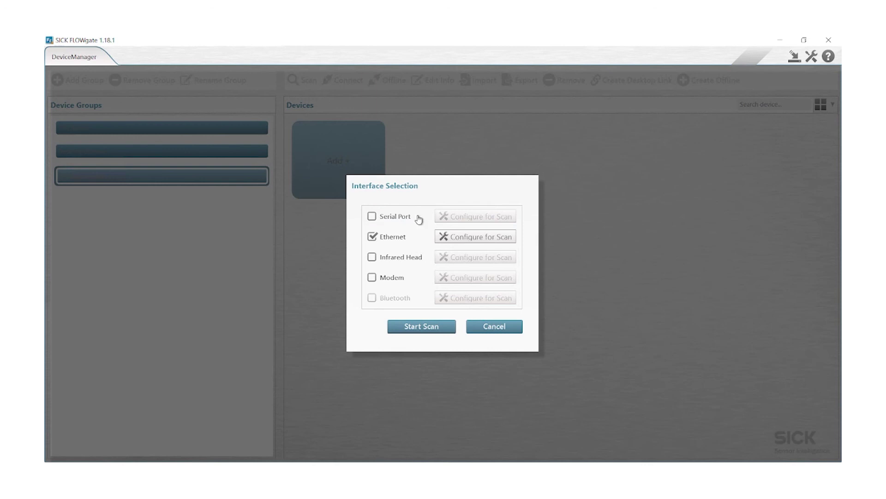
{"action": "left_click", "coordinate": [480, 238]}
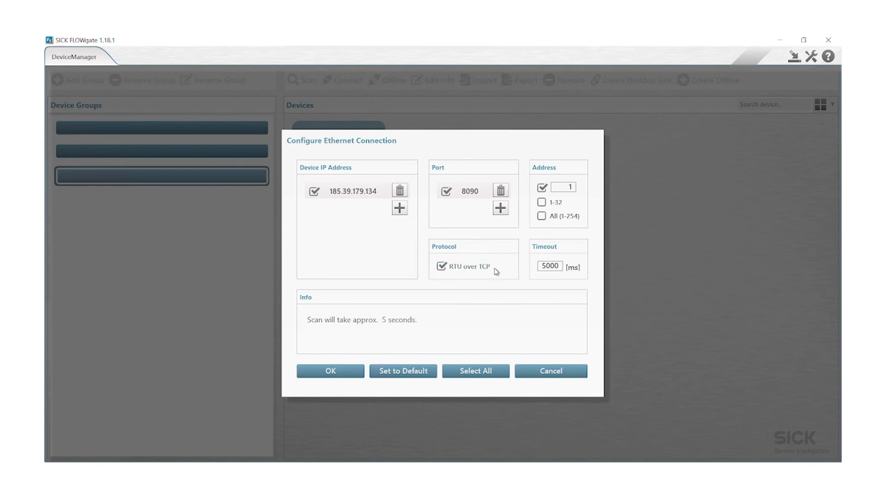
{"action": "left_click", "coordinate": [326, 373]}
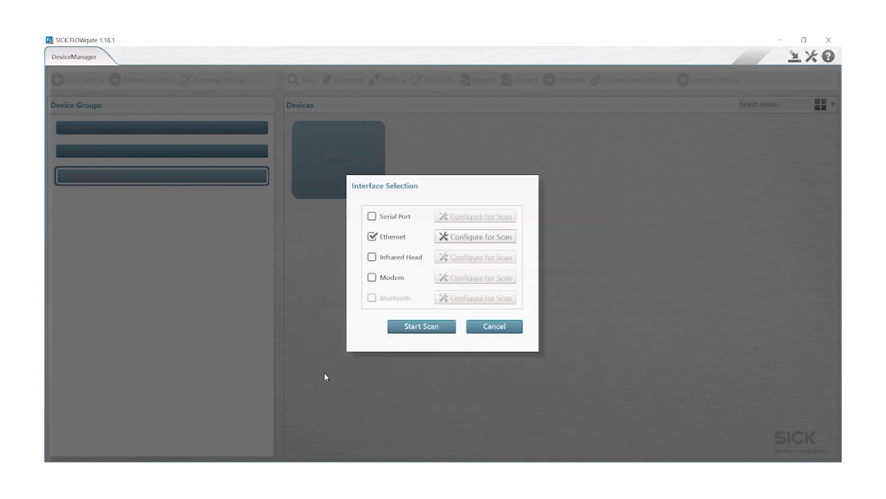
{"action": "left_click", "coordinate": [416, 327]}
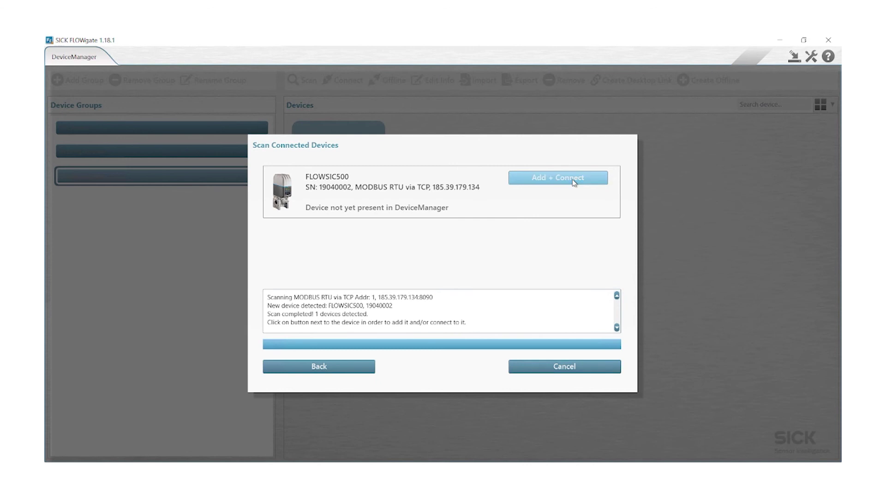
Add the found FLOWSIC500 and log in as Service with the service password remembered
{"action": "left_click", "coordinate": [573, 180]}
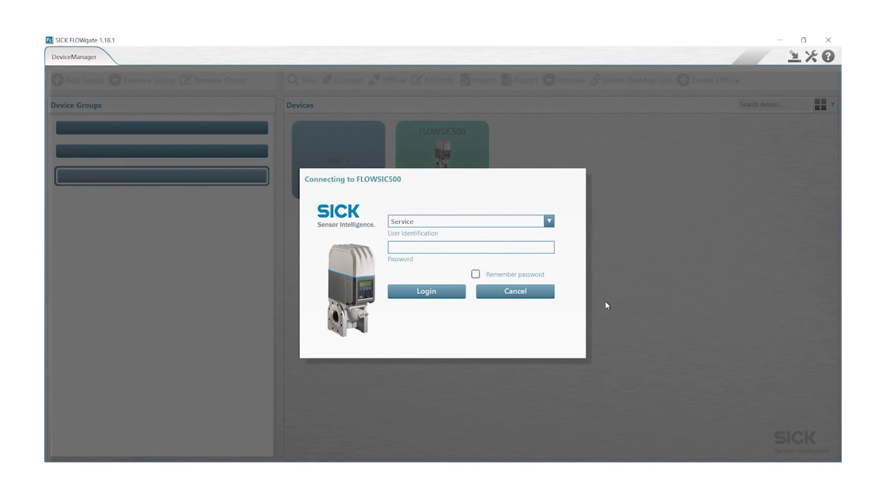
{"action": "left_click", "coordinate": [549, 220]}
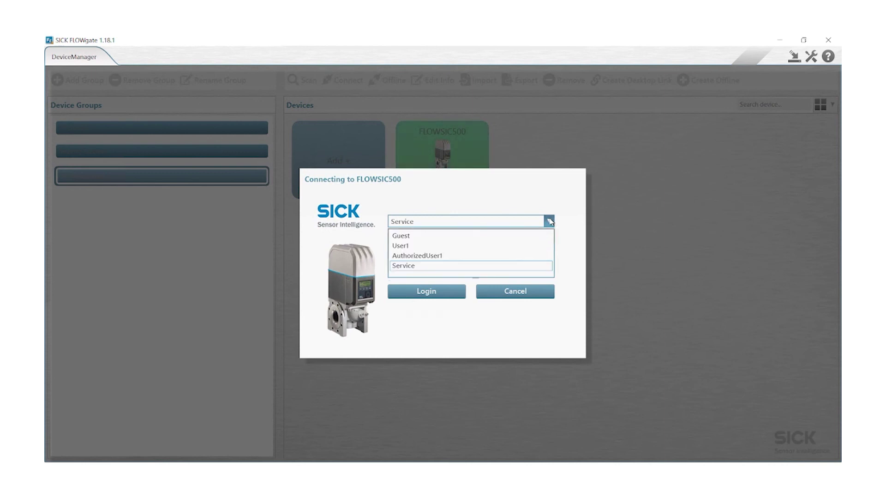
{"action": "left_click", "coordinate": [499, 269]}
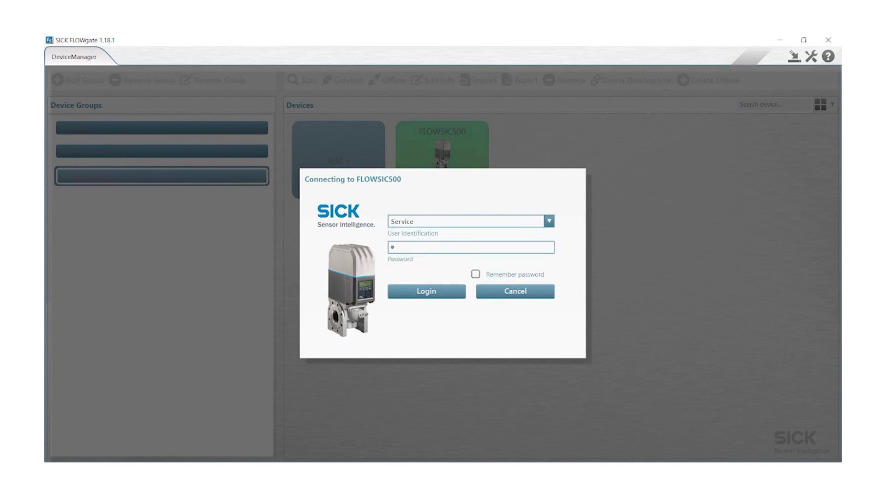
{"action": "left_click", "coordinate": [476, 273]}
{"action": "left_click", "coordinate": [430, 293]}
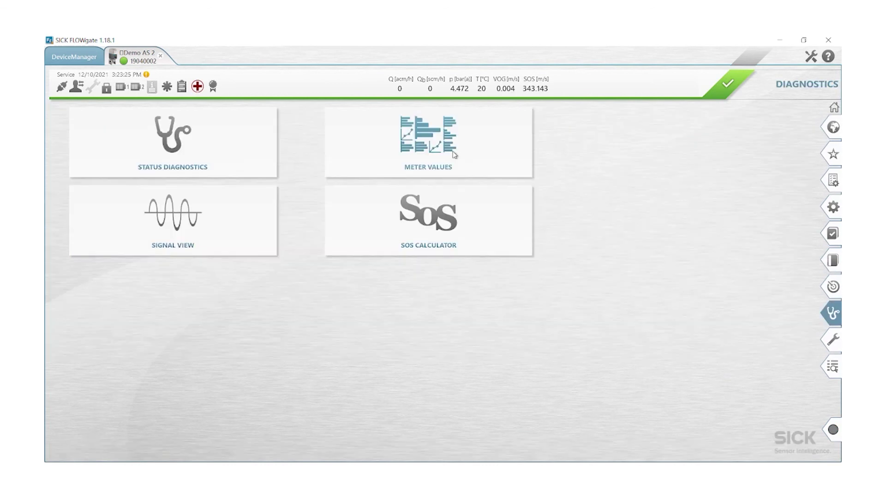
Open the Meter Values diagnostics view showing the trend chart and VOG, SOS, SNR, Performance bars
{"action": "left_click", "coordinate": [454, 154]}
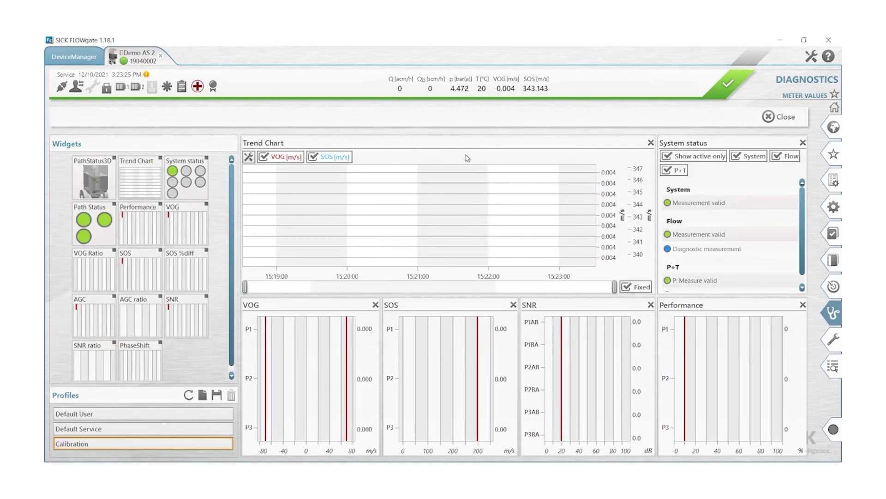